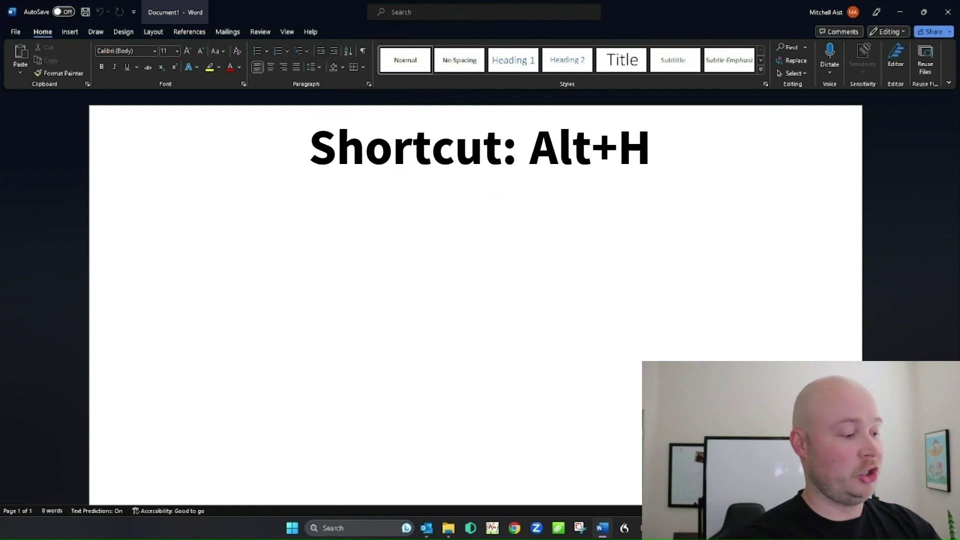
- Start Dictate (Alt+H, D, D) and speak 'That sound indicates that the microphone is on.'
key(alt+h)
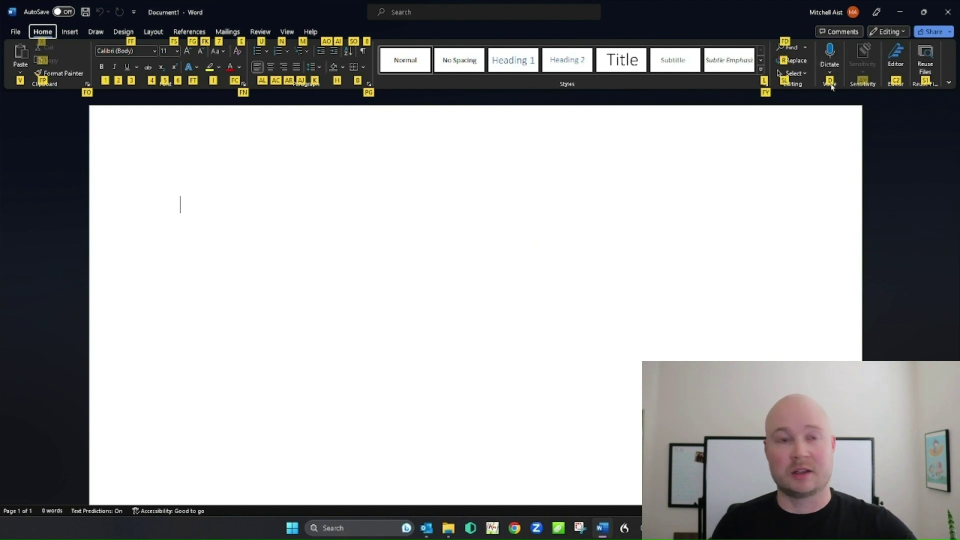
key(d)
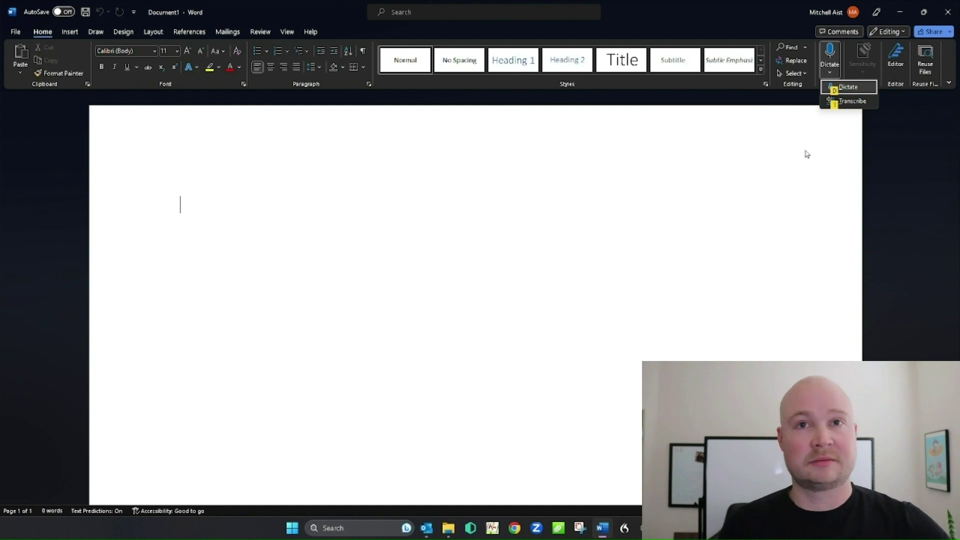
key(d)
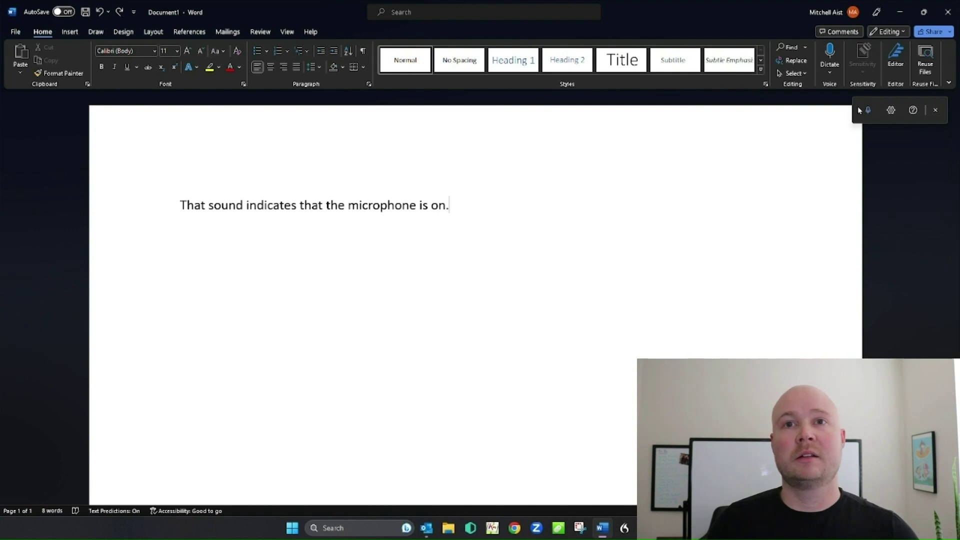
- Restart the dictation mic and dictate the Mama bear, Papa bear and baby bear opening
click(871, 114)
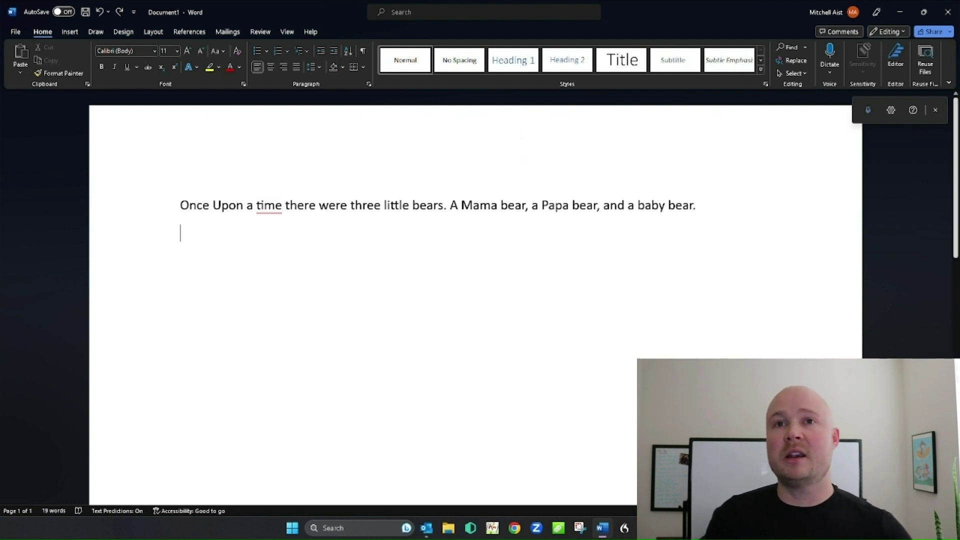
- Enable auto-punctuation in the dictation settings, save, and resume dictating the second paragraph
click(891, 111)
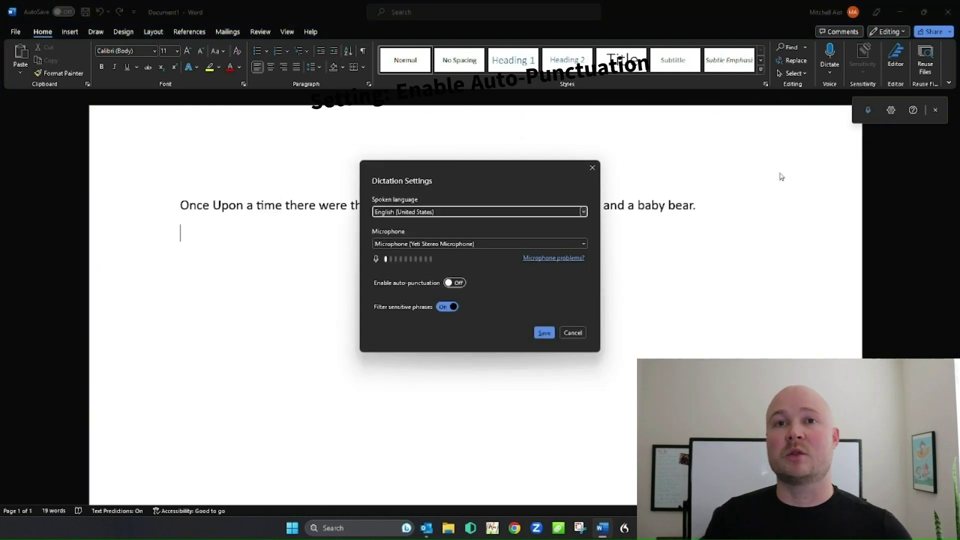
click(457, 283)
click(544, 333)
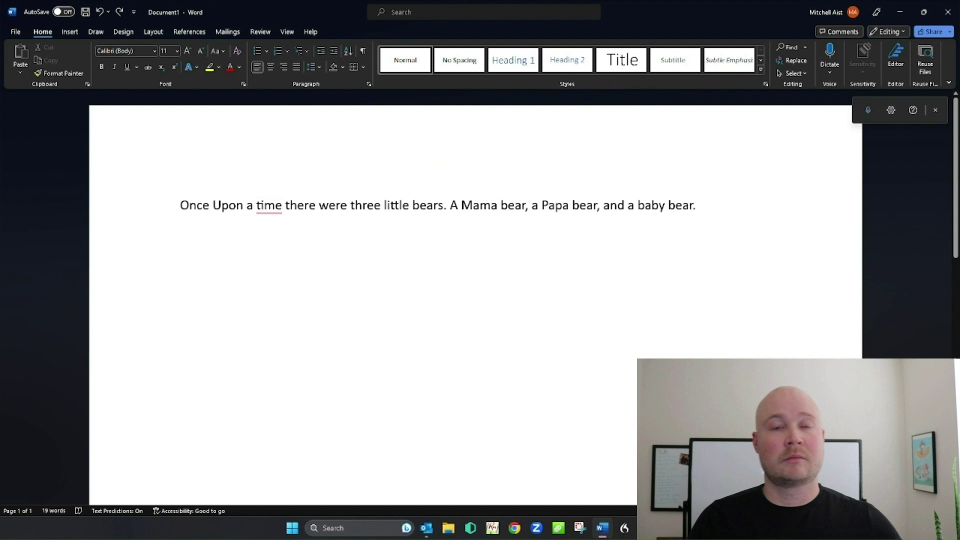
key(alt+grave)
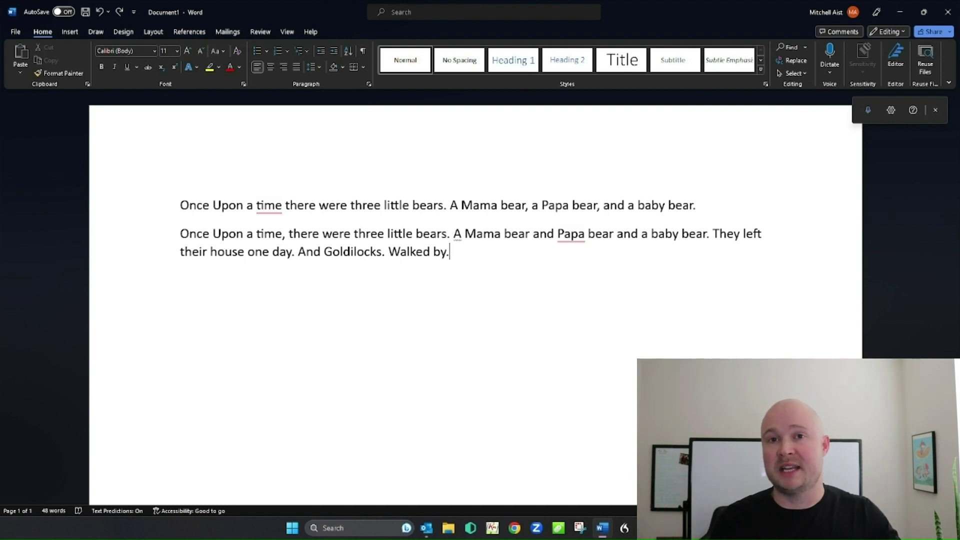
- Dictate the paragraph about smelling porridge and the large, medium and small bowls
click(867, 111)
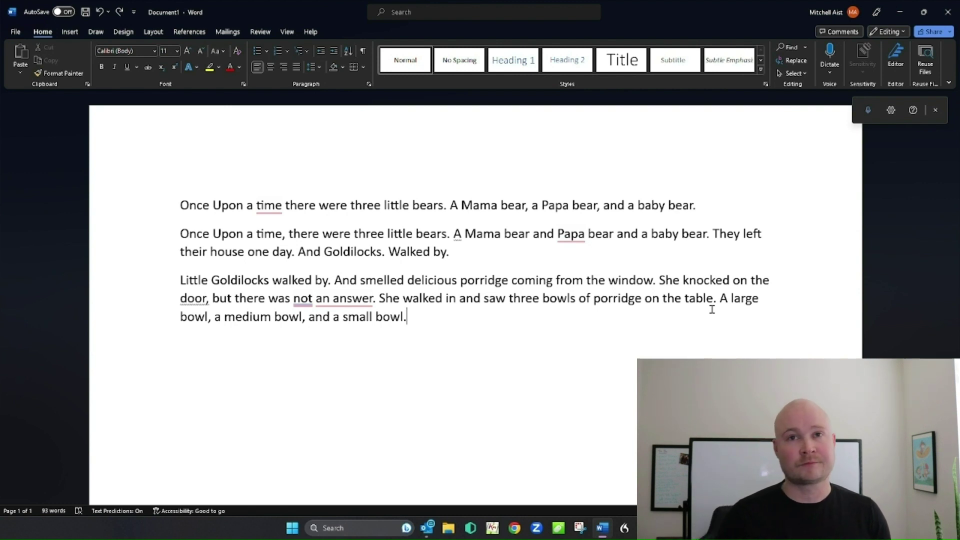
- Deselect the story text and restart dictation to voice-format Goldilocks, the porridge sentence and 'small bowl'
shift+click(713, 233)
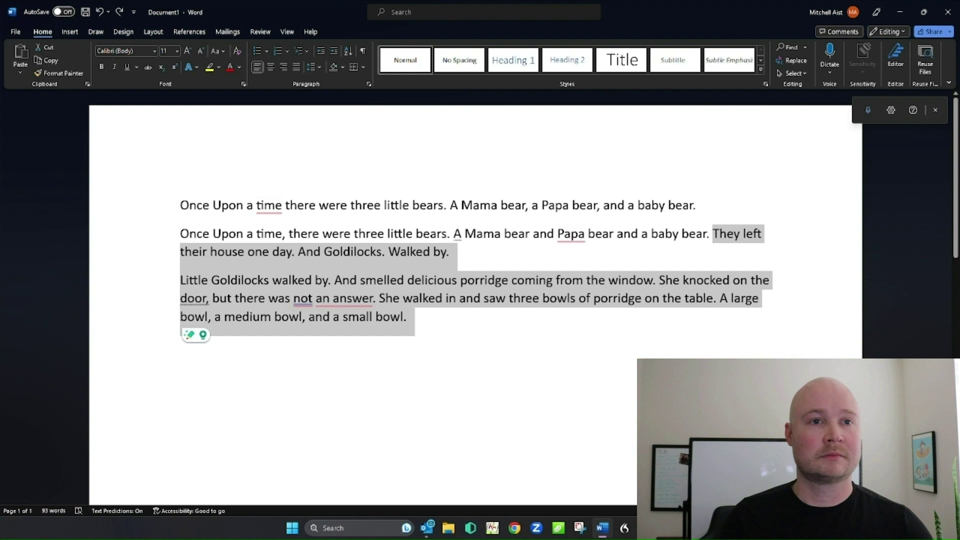
key(Right)
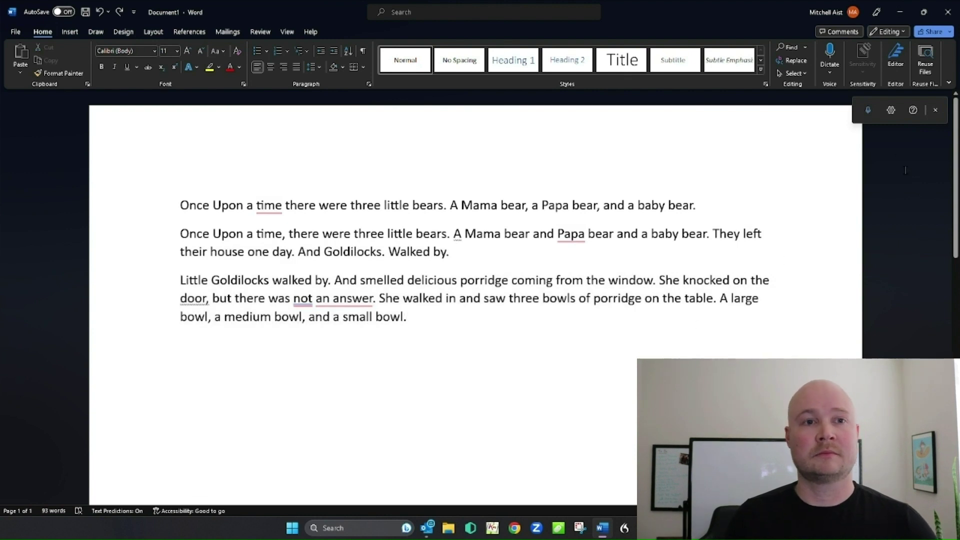
click(870, 111)
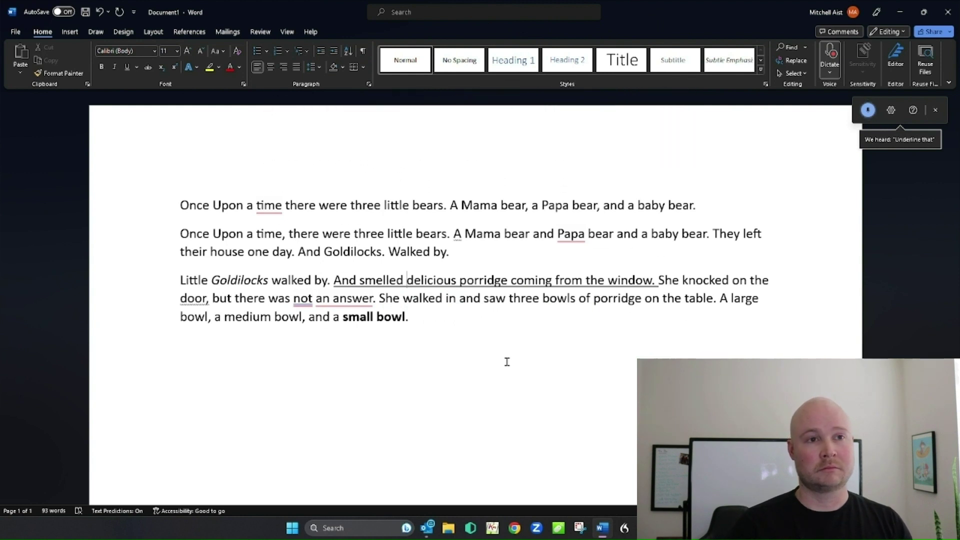
- Place the cursor before 'Little' to voice-indent that paragraph and bold the chosen sentences
click(181, 280)
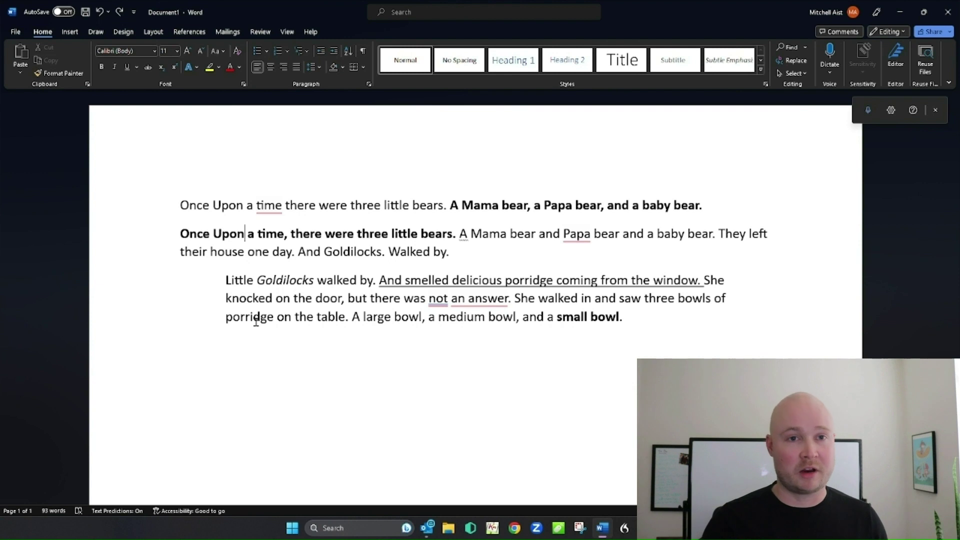
- Open Help from the dictation toolbar
click(913, 109)
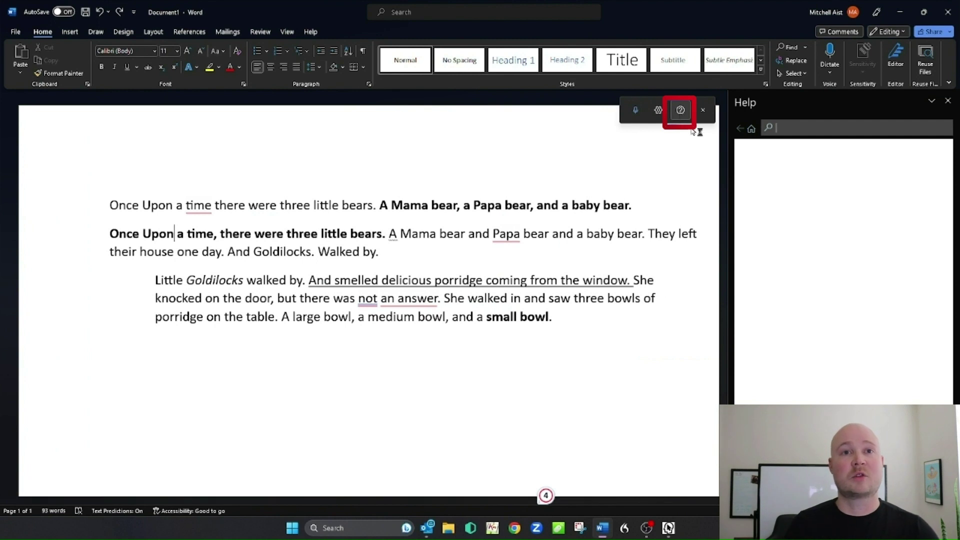
scroll(837, 300, down, 2)
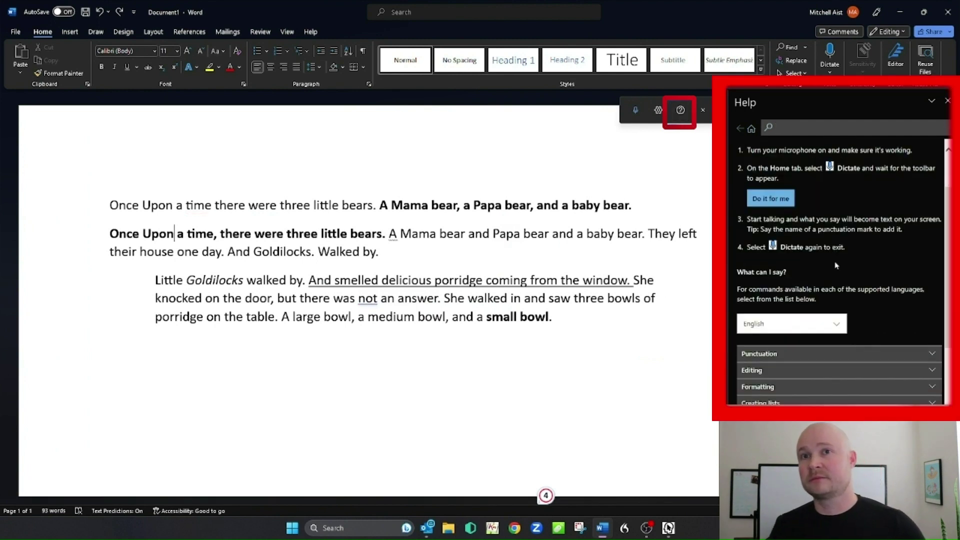
scroll(836, 270, down, 3)
scroll(836, 267, down, 2)
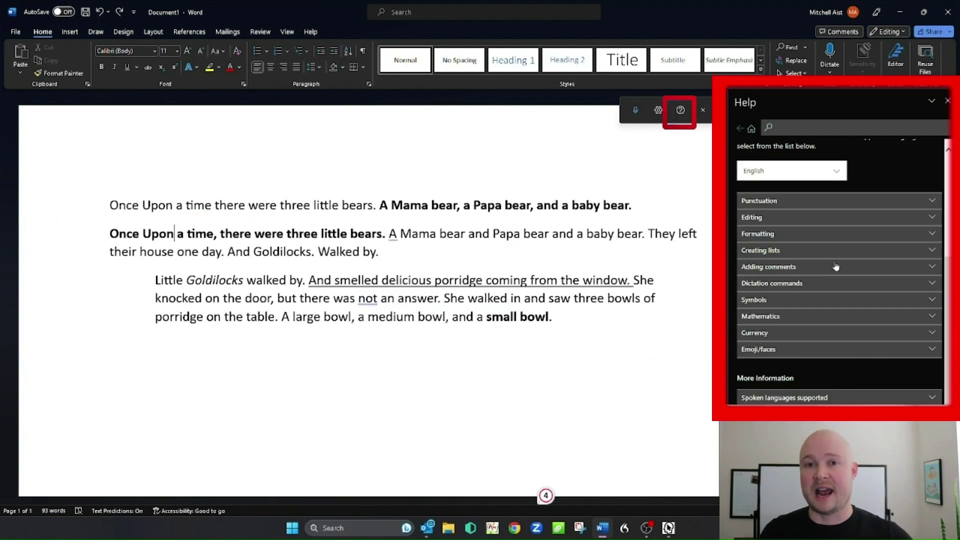
scroll(836, 267, down, 2)
scroll(836, 267, up, 5)
scroll(836, 267, up, 3)
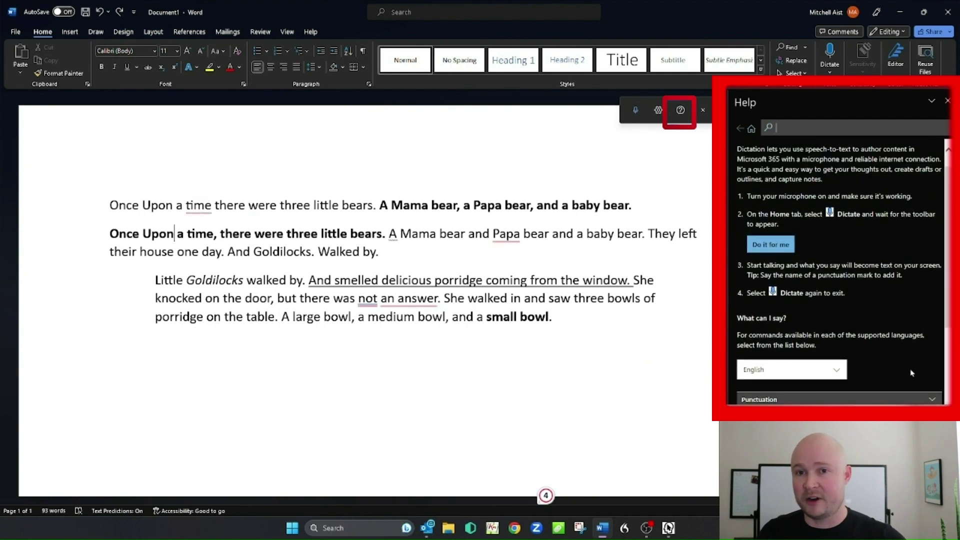
- Expand the Punctuation and Creating lists sections in the dictation Help pane
click(929, 400)
scroll(929, 401, down, 3)
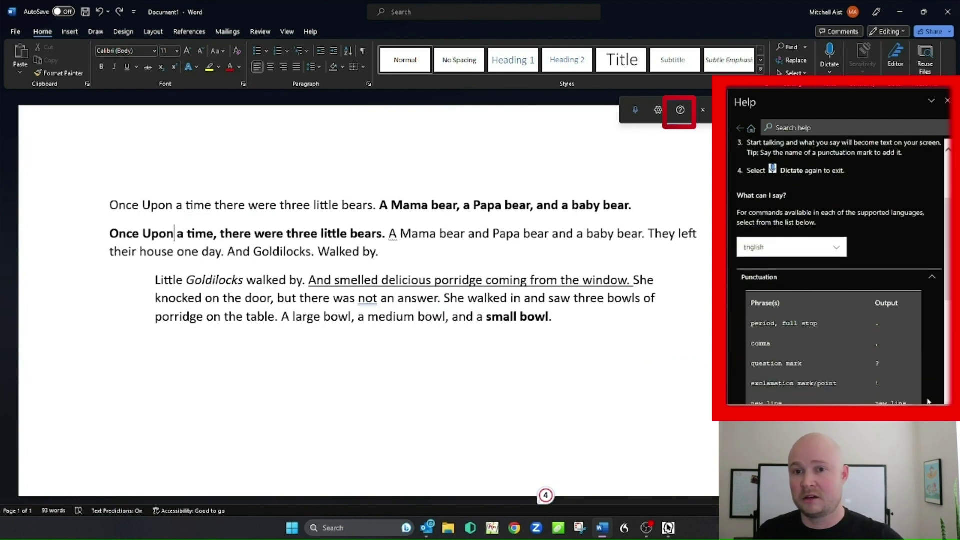
scroll(930, 403, down, 1)
scroll(928, 402, down, 1)
scroll(928, 402, down, 2)
scroll(929, 402, down, 1)
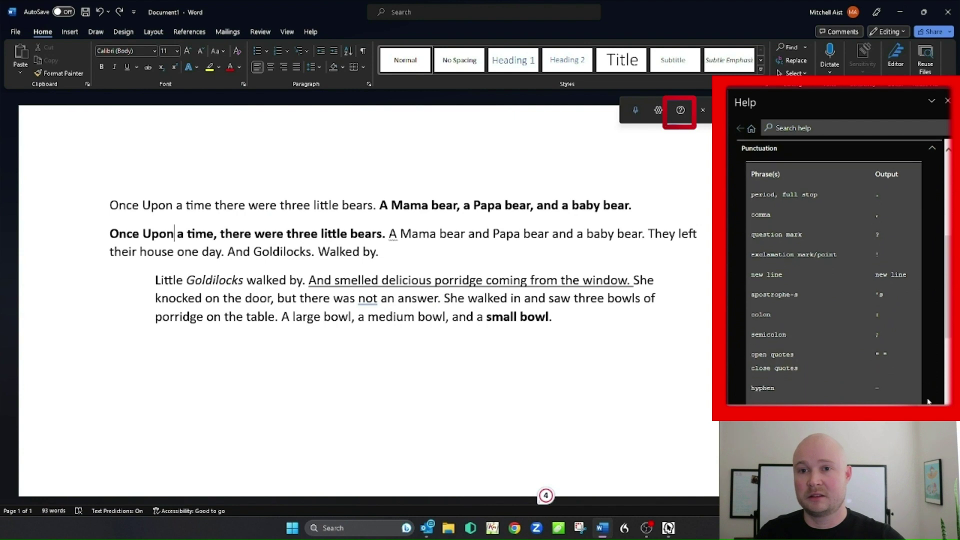
scroll(928, 402, down, 2)
scroll(928, 402, down, 2)
scroll(928, 402, down, 1)
scroll(928, 403, down, 2)
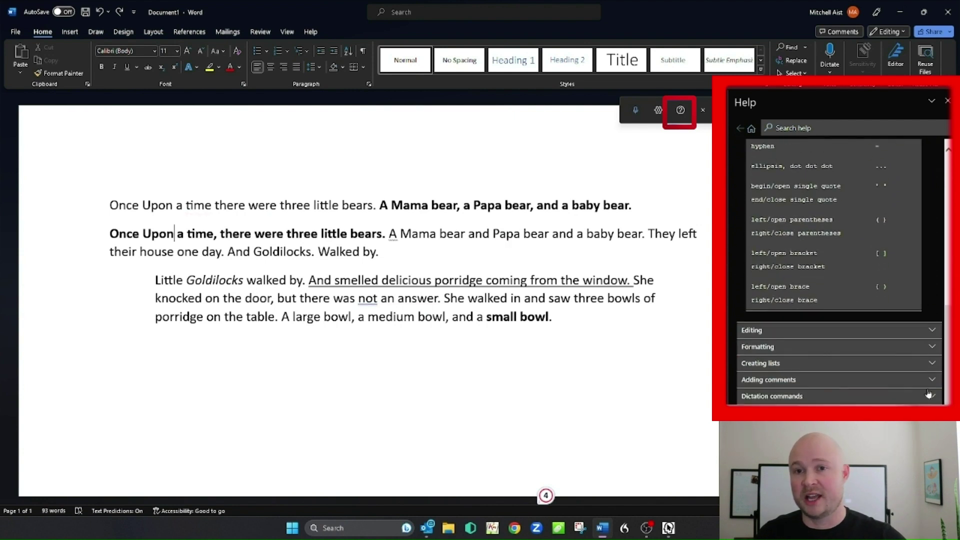
scroll(908, 391, down, 1)
click(888, 341)
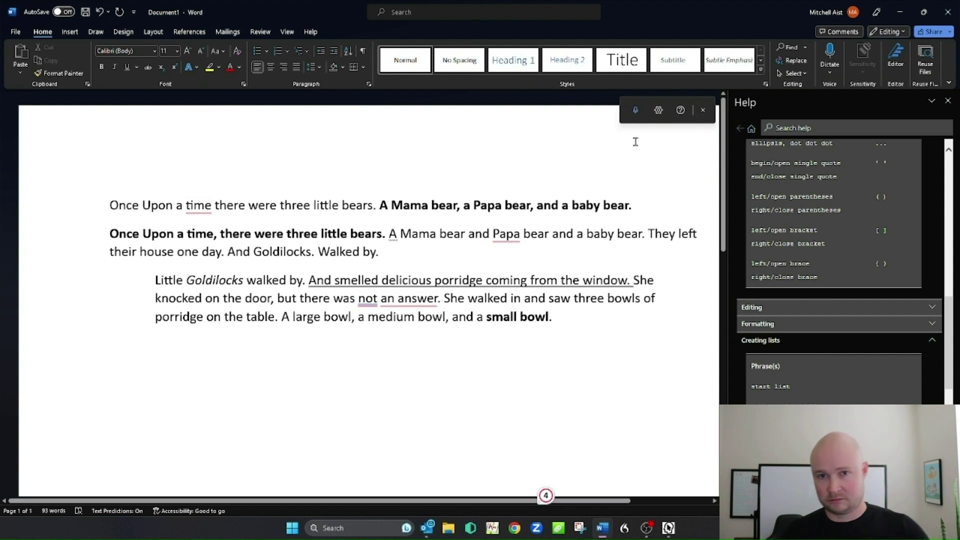
- Restart dictation and say 'start list' to dictate Bananas, Apples and a third item
click(635, 110)
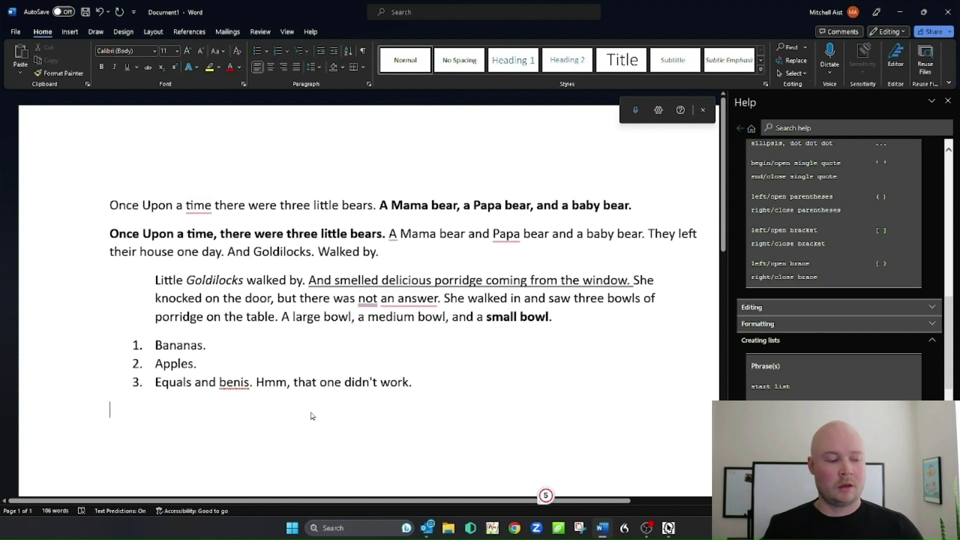
- Confirm sensitive-phrase filtering is on, save the settings, and add a new paragraph after item 3
click(426, 380)
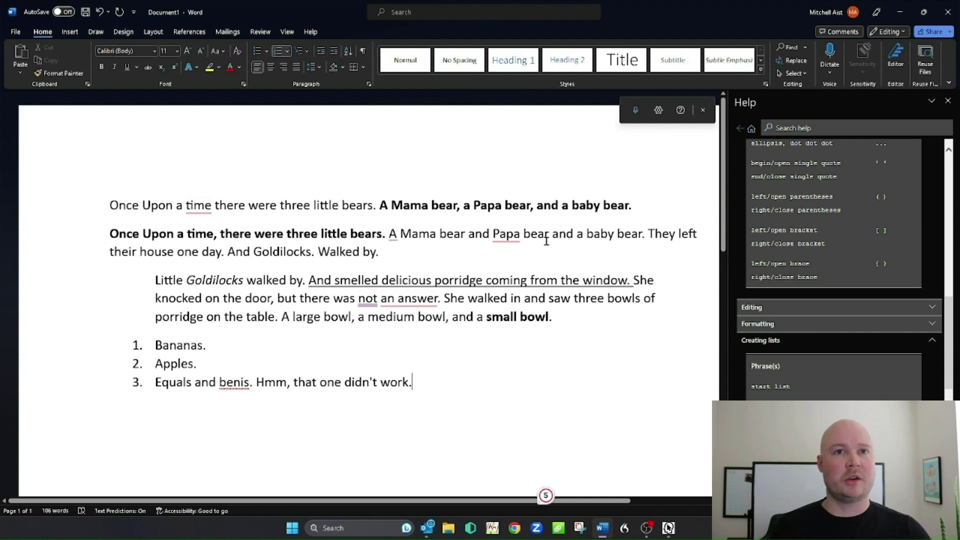
click(659, 110)
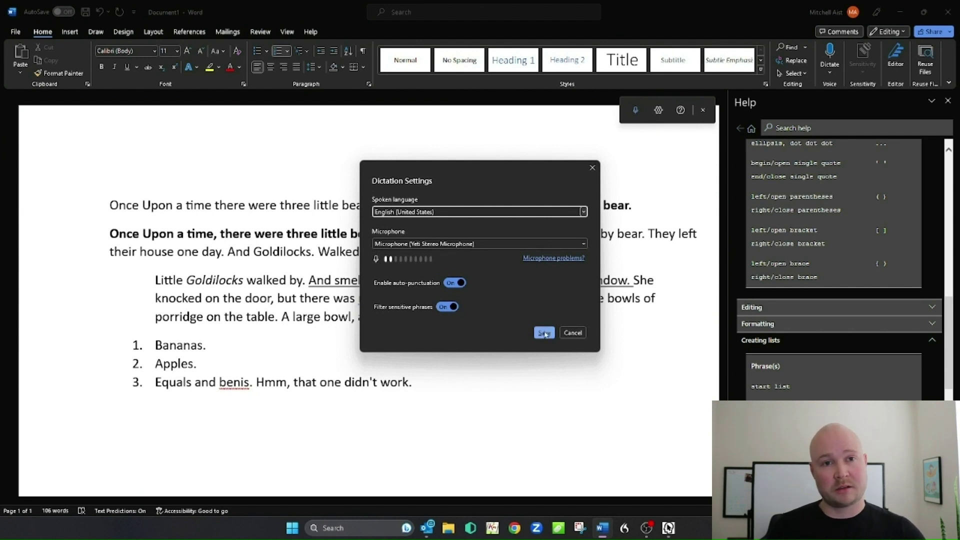
click(573, 332)
key(Return)
key(Return)
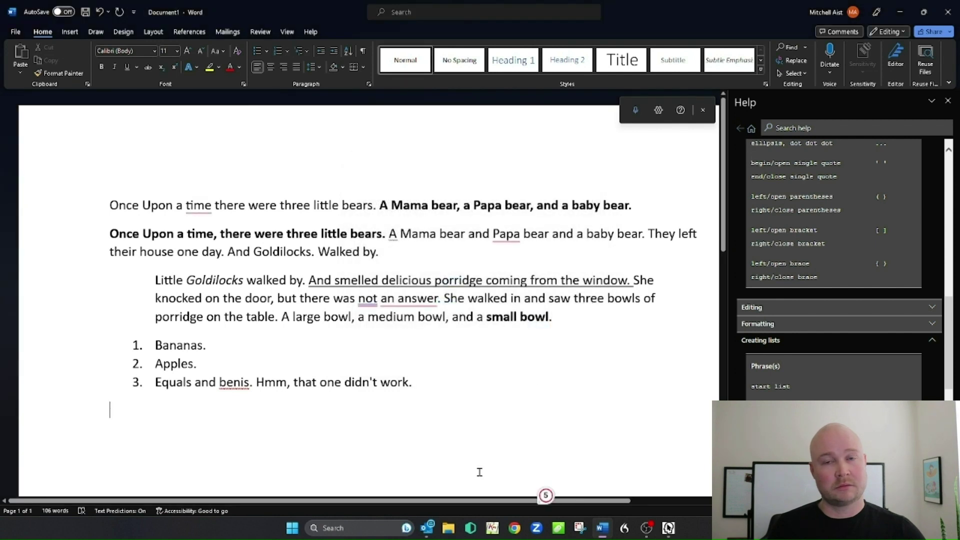
- Resume dictation and speak Papa Bear's confrontation with Goldilocks, swear words masked as asterisks
click(634, 110)
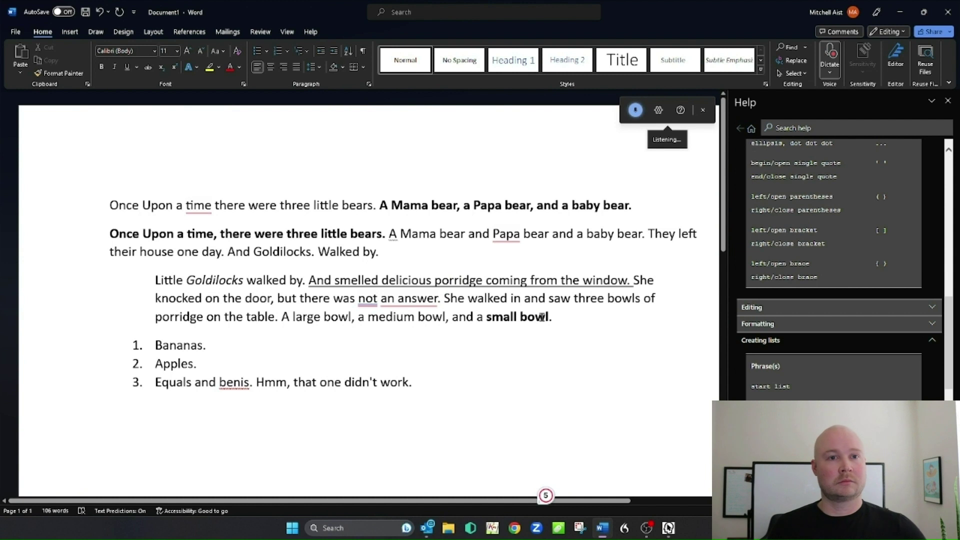